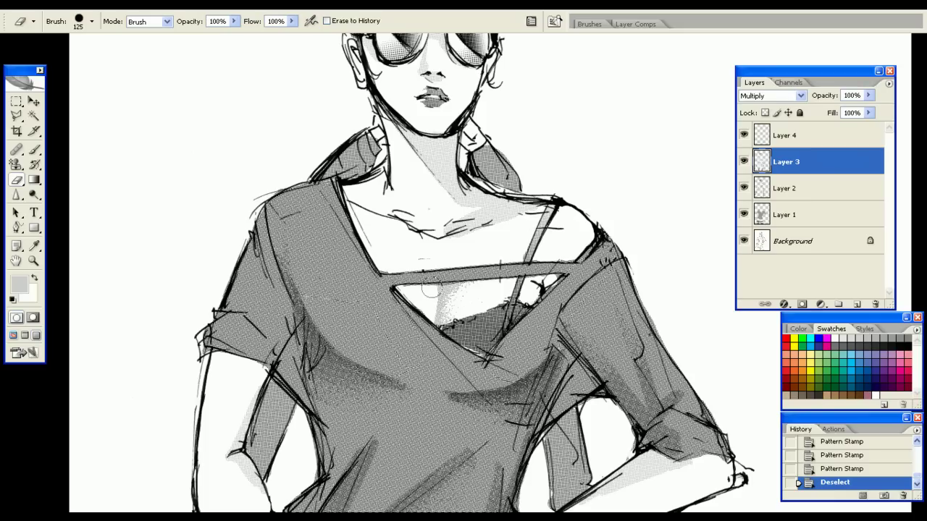
Step: Soften the shadow inside the shirt's neck opening on Layer 3 with the Eraser and white Pattern Stamp dots
key("ctrl+z")
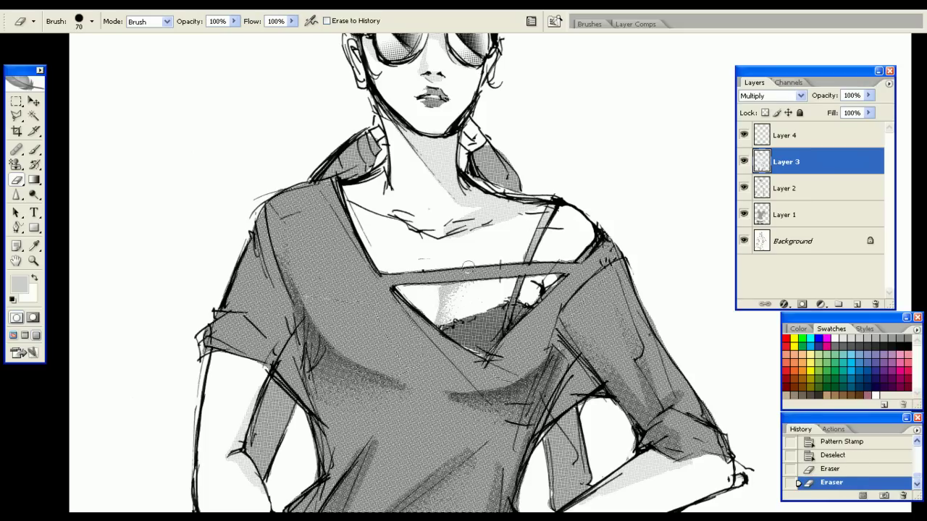
key("s")
key("ctrl+z")
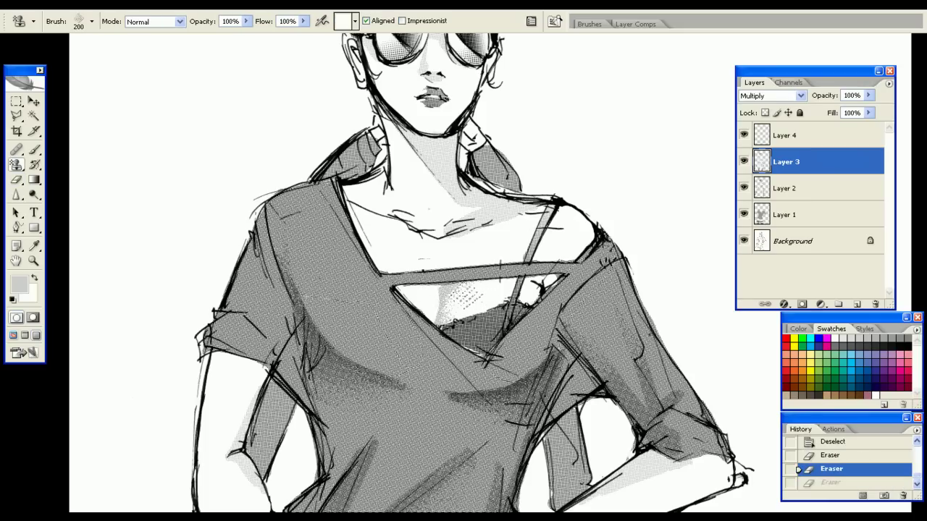
left_click_drag(461, 304, 483, 281)
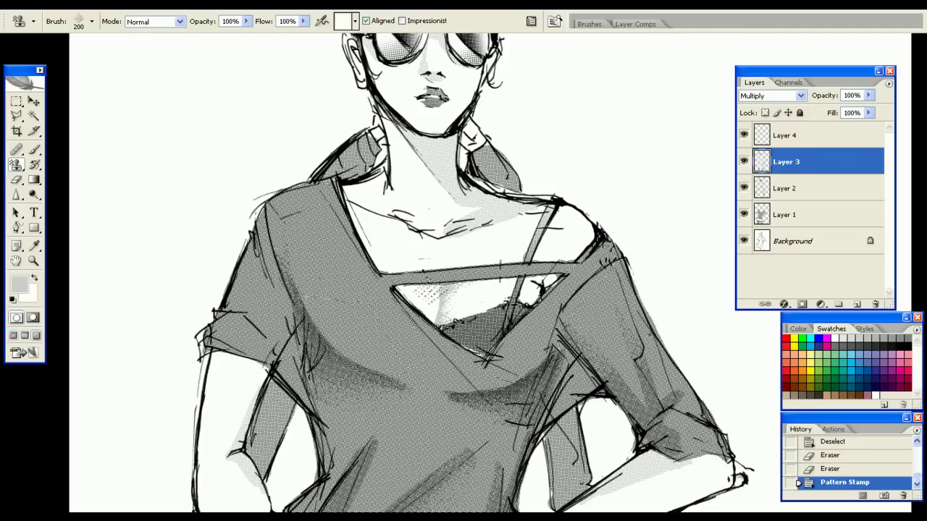
key("e")
left_click_drag(427, 321, 428, 288)
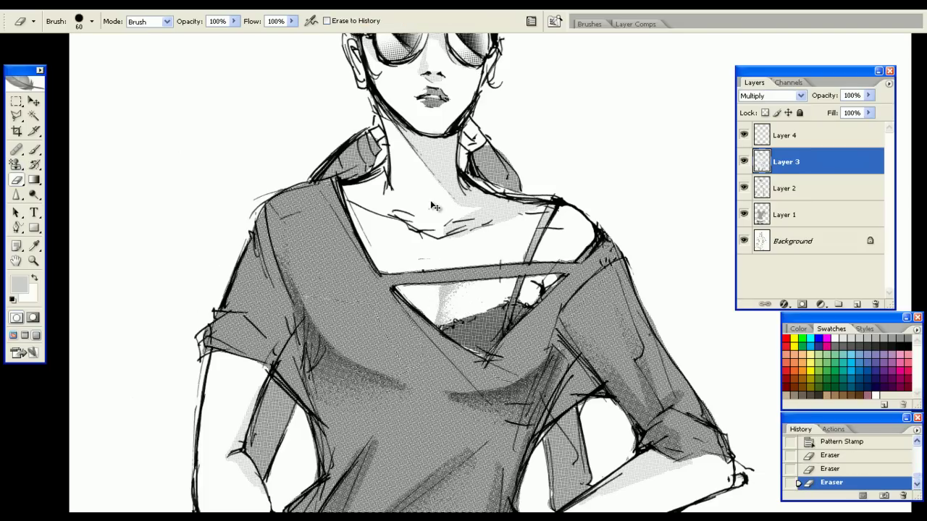
key("ctrl+minus")
key("ctrl+minus")
key("ctrl+plus")
key("ctrl+plus")
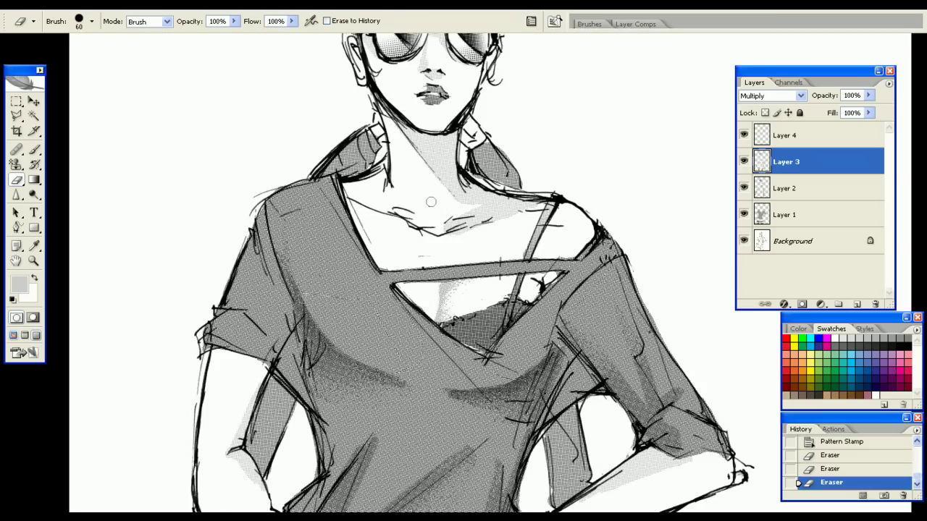
key("ctrl+minus")
key("ctrl+minus")
key("ctrl+plus")
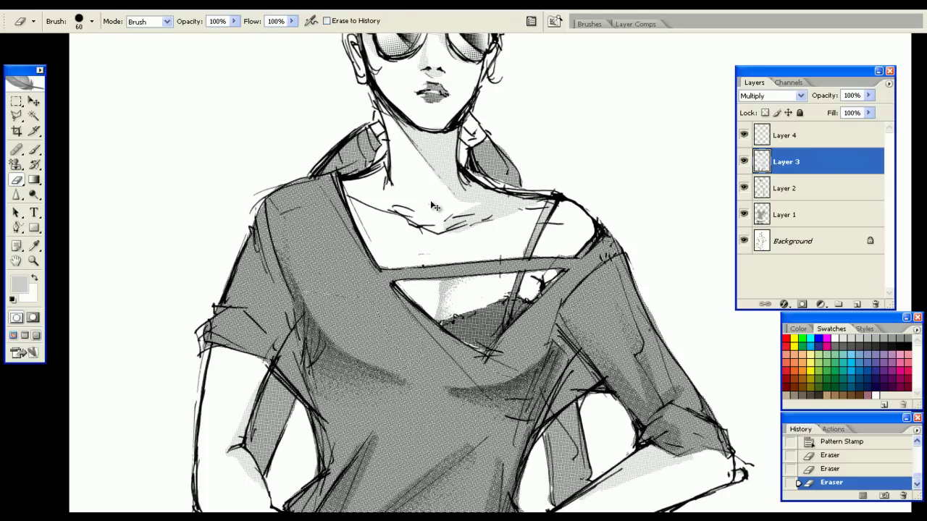
Step: Paint a light grey shadow on the skin below the chest strap, select it with the Magic Wand and apply Color Halftone
key("b")
left_click_drag(405, 282, 433, 286)
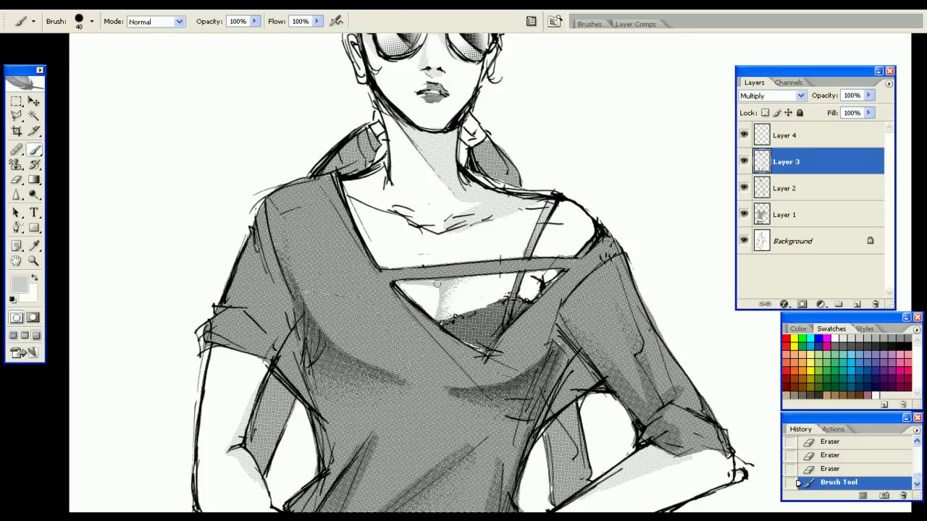
left_click(437, 292)
key("w")
left_click(437, 246)
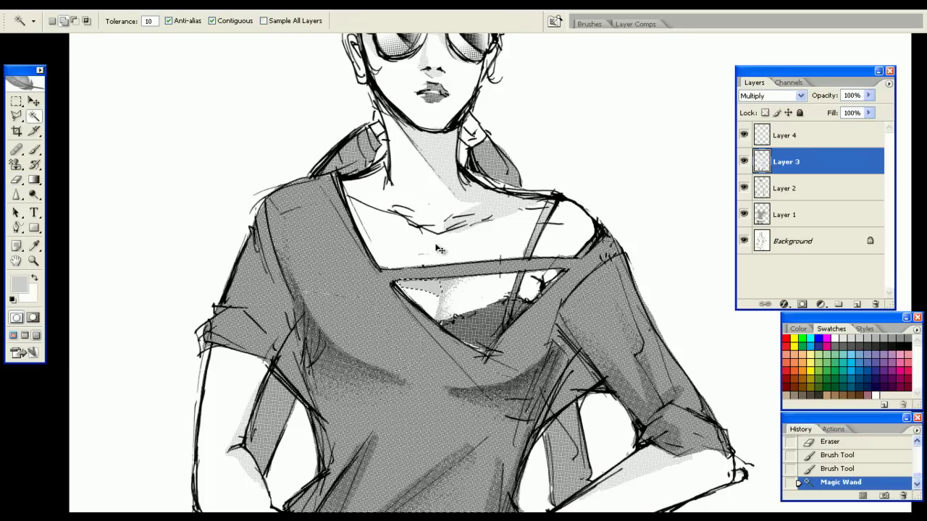
key("ctrl+f")
key("ctrl+d")
key("e")
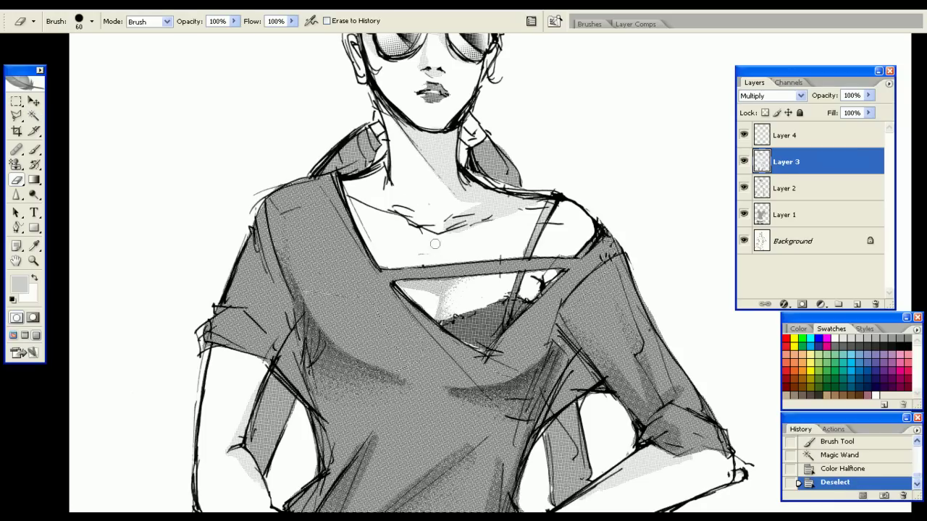
Step: Blend the new skin shadow below the strap with the Eraser and 200 px white Pattern Stamp, undoing the last eraser strokes
left_click_drag(427, 297, 431, 279)
key("s")
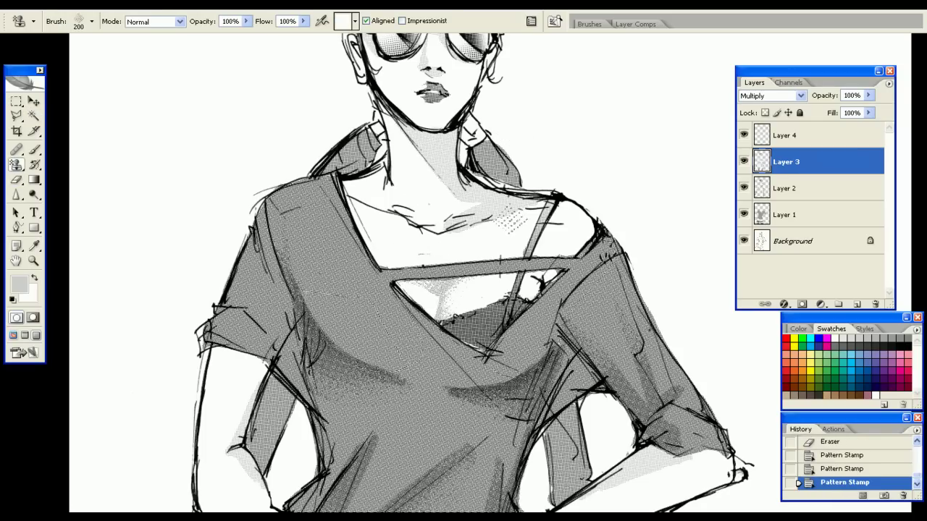
key("b")
key("e")
mouse_move(437, 310)
left_mouse_down()
mouse_move(432, 319)
mouse_move(419, 287)
mouse_move(437, 287)
left_mouse_up()
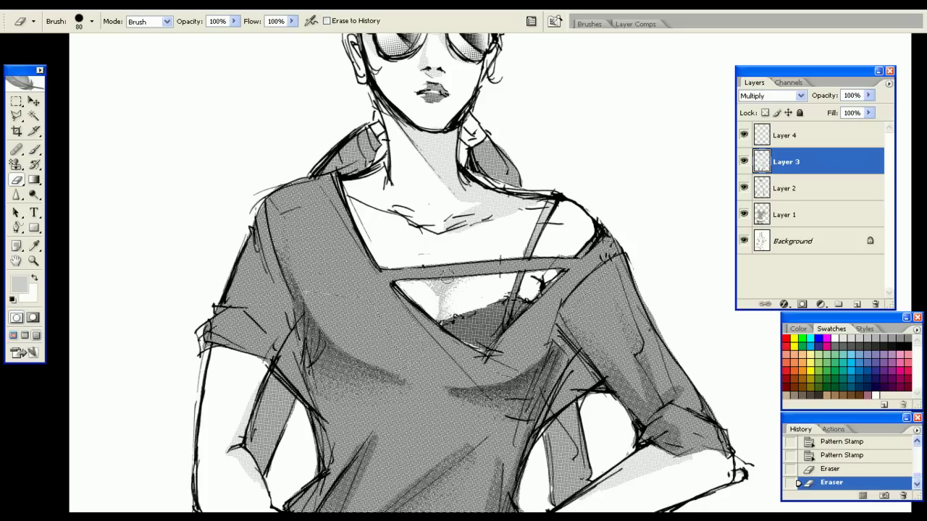
key("ctrl+alt+z")
key("ctrl+alt+z")
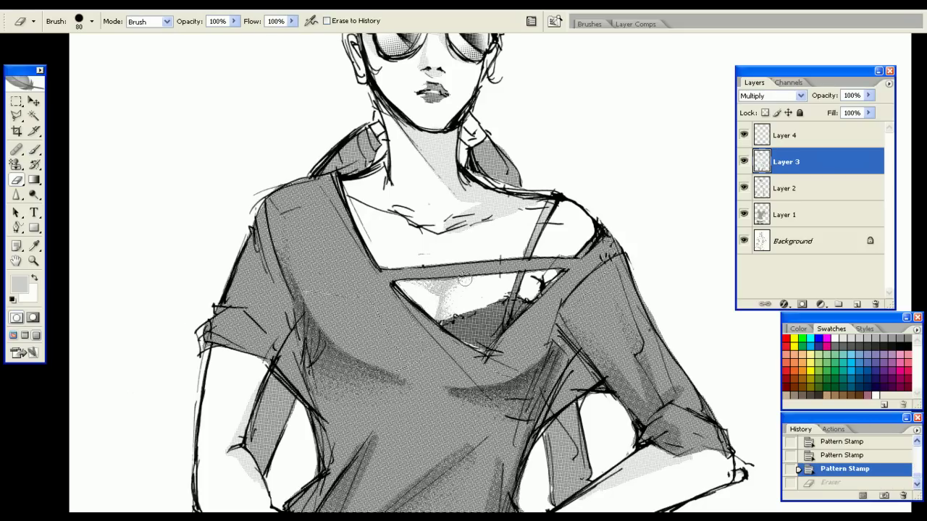
Step: Paint the camisole inside the neck opening dark grey, select the painted area and apply Color Halftone to it
key("b")
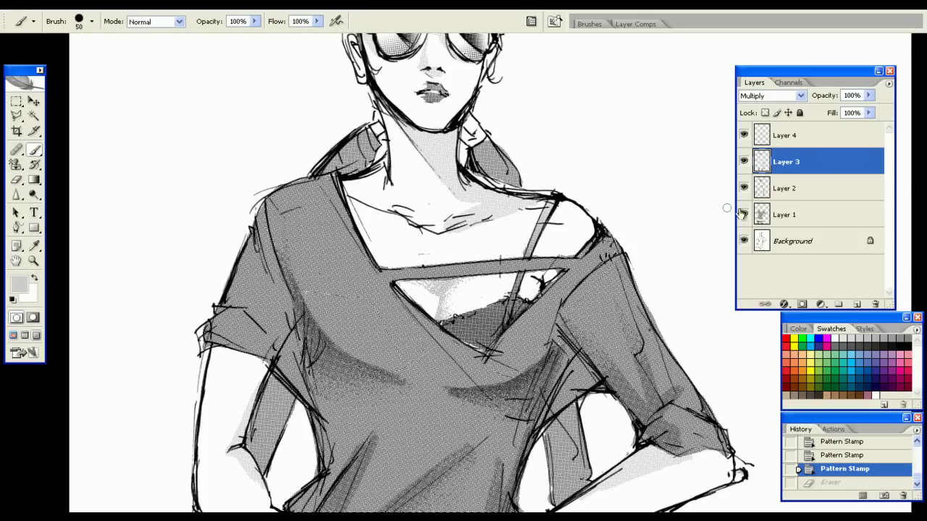
left_click(898, 339)
left_click(861, 338)
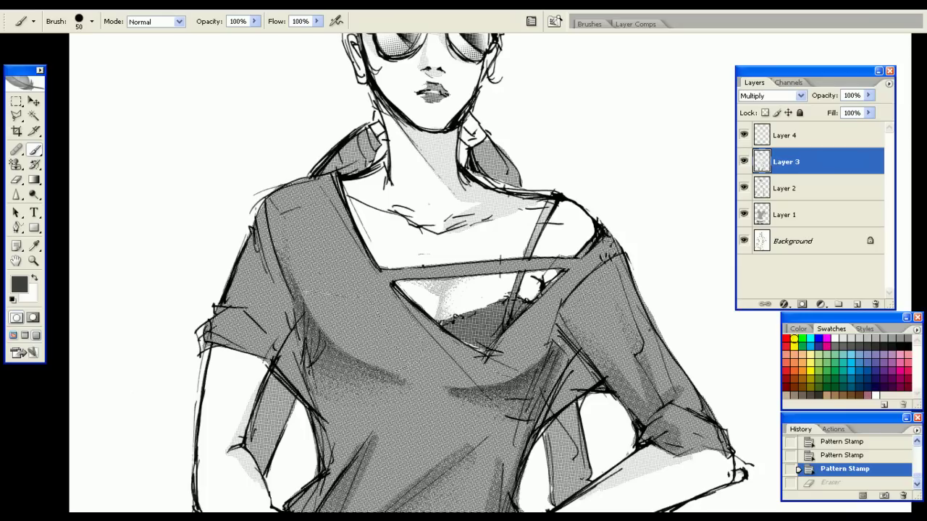
key("]")
mouse_move(484, 331)
left_mouse_down()
mouse_move(463, 333)
mouse_move(487, 335)
mouse_move(478, 322)
mouse_move(474, 335)
mouse_move(523, 307)
left_mouse_up()
key("w")
left_click(503, 323)
key("ctrl+alt+f")
key("Return")
Step: Texture the dark camisole with 200 px white Pattern Stamp dots, clearing the selection before the final touches
key("s")
left_click(453, 314)
left_click(457, 307)
left_click(470, 302)
left_click(469, 305)
left_click(453, 323)
left_click(476, 321)
left_click(507, 289)
left_click(516, 295)
left_click(525, 303)
left_click(462, 338)
left_click(491, 320)
key("ctrl+d")
left_click(469, 314)
left_click(492, 308)
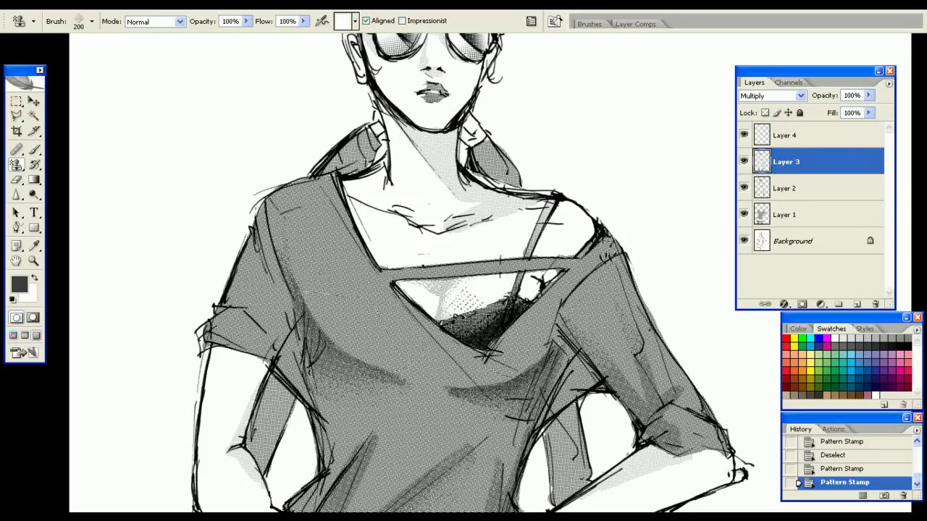
Step: Clean up the shading along the camisole with a 20 px Eraser
key("e")
key("bracketleft")
key("bracketleft")
key("bracketleft")
key("bracketleft")
key("bracketleft")
key("bracketleft")
left_click(484, 327)
left_click(492, 322)
left_click(499, 318)
left_click(509, 312)
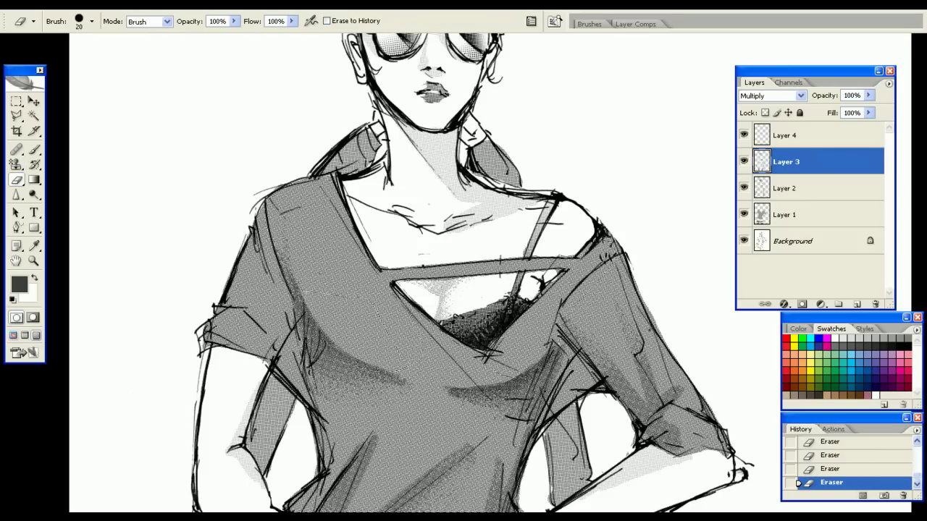
Step: Examine the whole figure at reduced size, and move in on the torso and arms
key("ctrl+0")
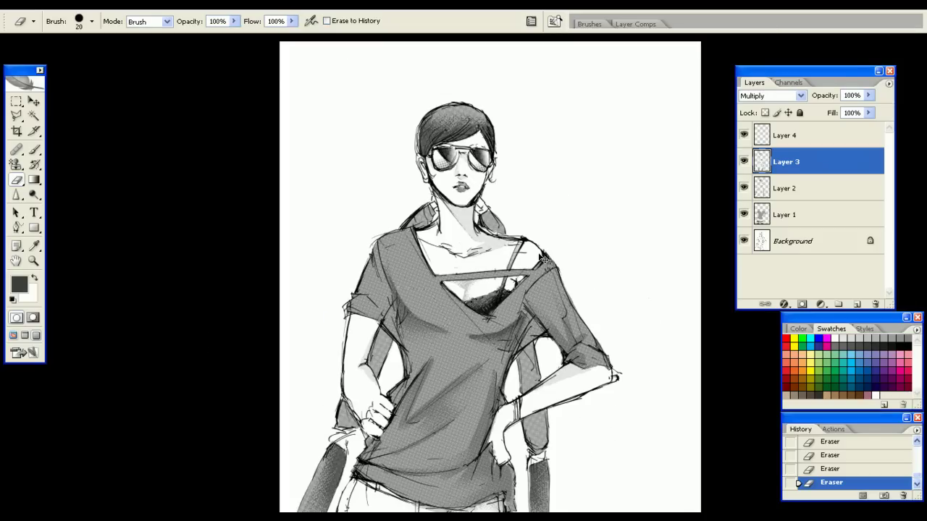
key("ctrl+plus")
key("ctrl+plus")
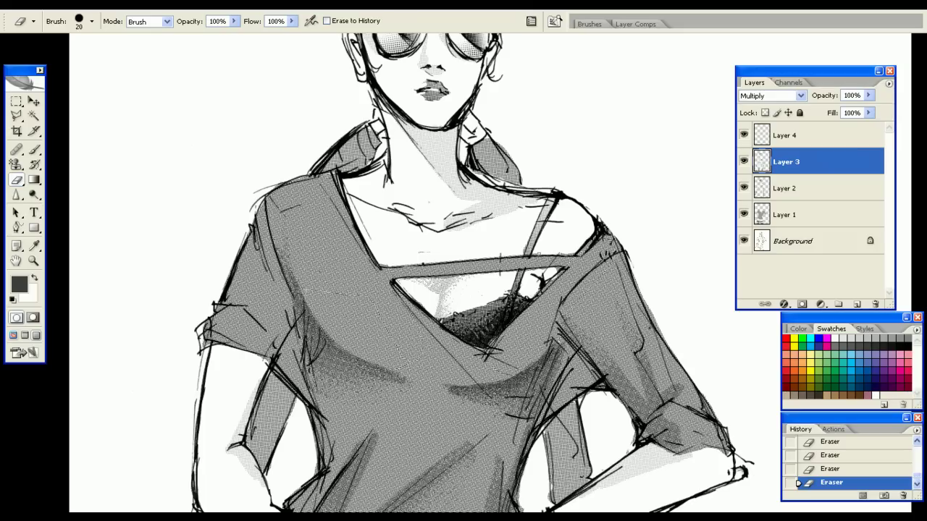
key("ctrl+minus")
key("ctrl+minus")
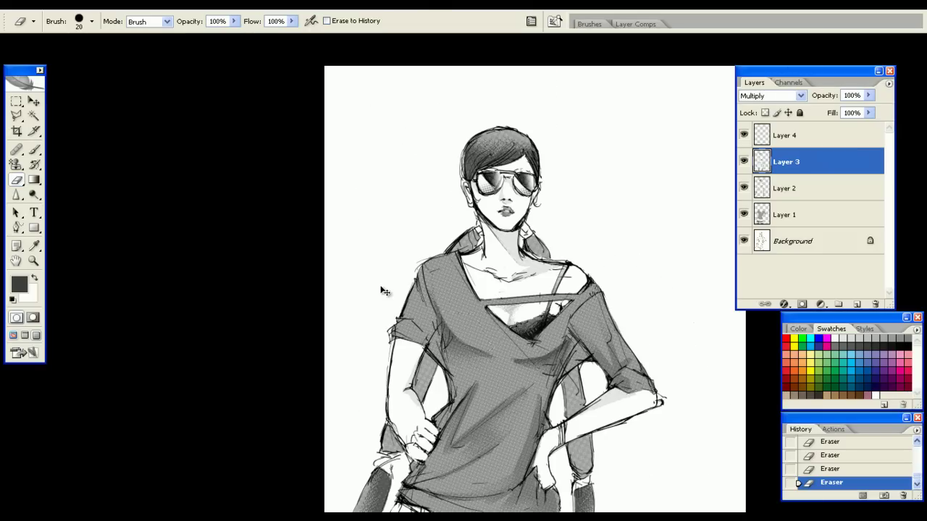
left_click_drag(382, 288, 418, 71)
left_click_drag(467, 215, 457, 305)
key("ctrl+plus")
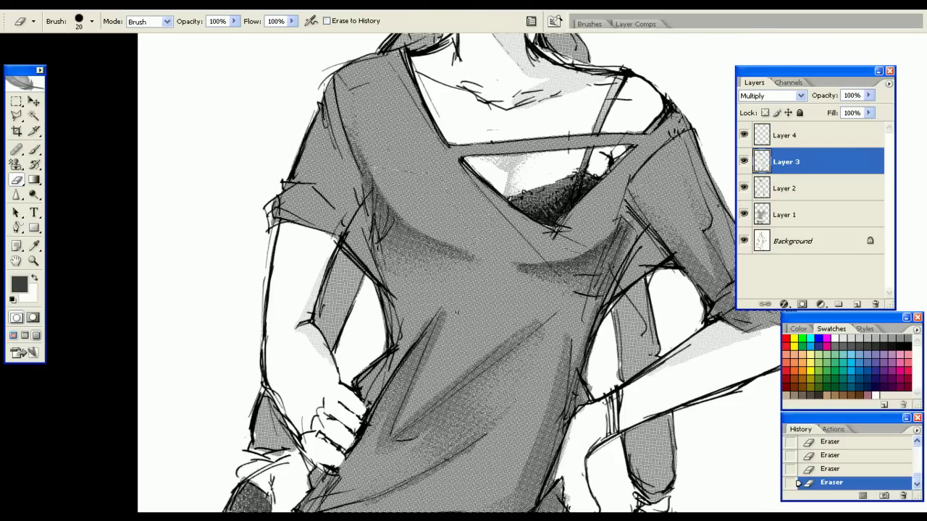
Step: Paint the fabric behind the arm on the viewer's left dark grey, trim it with the Eraser, select it and fill it with a gradient
key("b")
key("bracketright")
key("bracketright")
key("bracketright")
key("bracketright")
key("bracketright")
mouse_move(340, 272)
left_mouse_down()
mouse_move(333, 338)
mouse_move(331, 302)
mouse_move(351, 278)
mouse_move(324, 315)
mouse_move(335, 283)
left_mouse_up()
key("e")
mouse_move(349, 333)
left_mouse_down()
mouse_move(344, 346)
mouse_move(356, 252)
left_mouse_up()
key("w")
left_click(351, 284)
key("g")
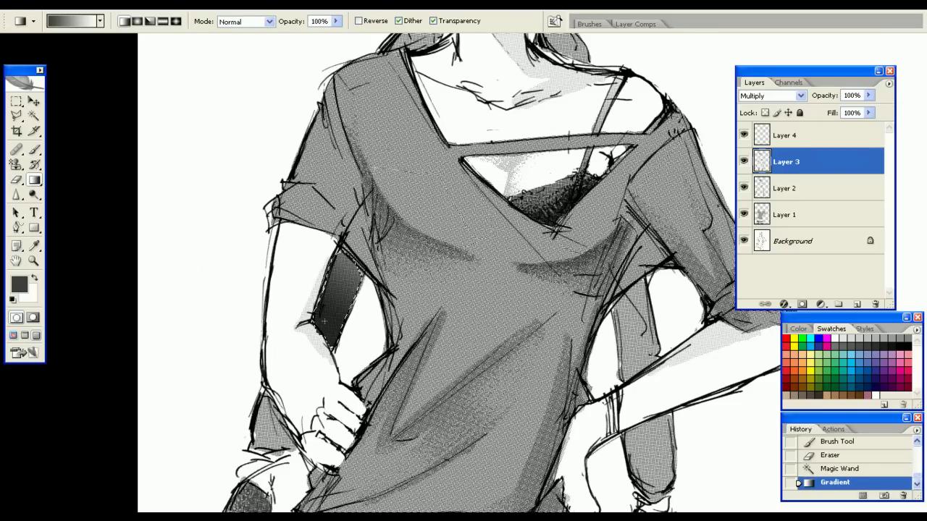
Step: Apply Color Halftone to the selected dark fabric, stamp white pattern dots along its edges and deselect it
key("ctrl+alt+f")
key("Return")
key("s")
key("ctrl+d")
key("ctrl+z")
mouse_move(299, 335)
left_mouse_down()
mouse_move(321, 289)
mouse_move(331, 343)
left_mouse_up()
left_click_drag(333, 341, 319, 316)
mouse_move(328, 281)
left_mouse_down()
mouse_move(343, 251)
mouse_move(329, 282)
left_mouse_up()
key("ctrl+d")
Step: Paint the fabric behind the arm on the viewer's right dark grey, select it, texture it with the Pattern Stamp and deselect
key("b")
mouse_move(624, 308)
left_mouse_down()
mouse_move(626, 347)
mouse_move(640, 335)
mouse_move(635, 368)
mouse_move(647, 361)
mouse_move(629, 301)
mouse_move(648, 333)
left_mouse_up()
key("bracketleft")
key("bracketleft")
key("w")
left_click(637, 326)
key("s")
mouse_move(630, 290)
left_mouse_down()
mouse_move(641, 362)
mouse_move(644, 355)
mouse_move(634, 362)
mouse_move(666, 373)
left_mouse_up()
key("ctrl+z")
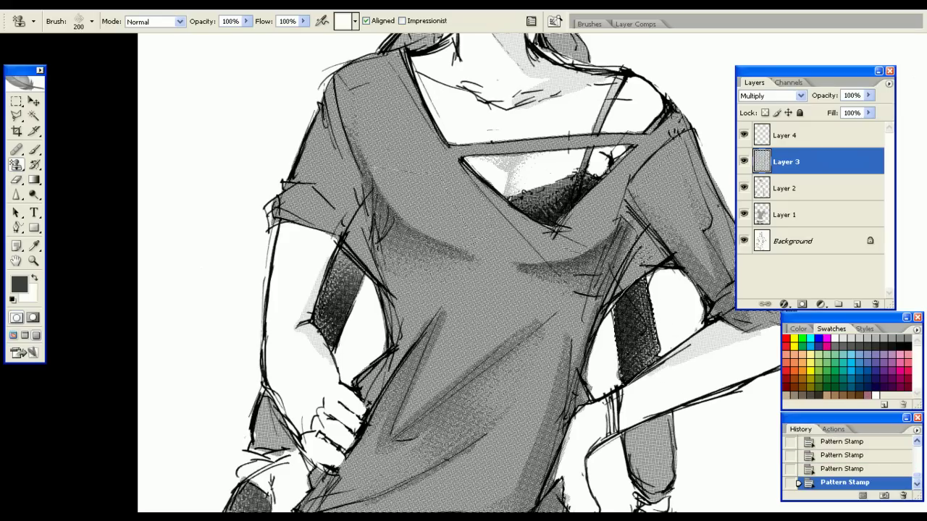
key("ctrl+d")
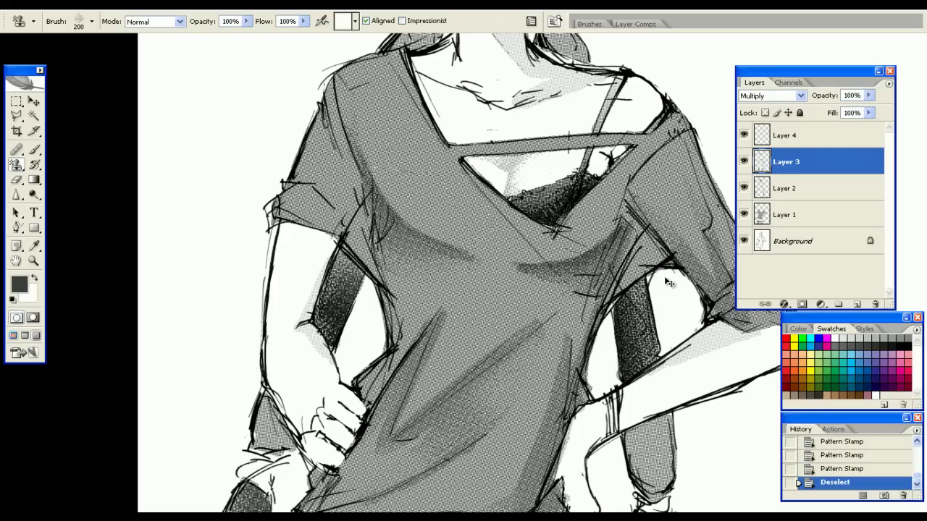
Step: On Layer 1, erase a highlight on the shirt's shoulder at the viewer's left and blend it with the Pattern Stamp
key("ctrl+minus")
key("ctrl+minus")
mouse_move(519, 314)
left_mouse_down()
mouse_move(507, 192)
mouse_move(517, 304)
left_mouse_up()
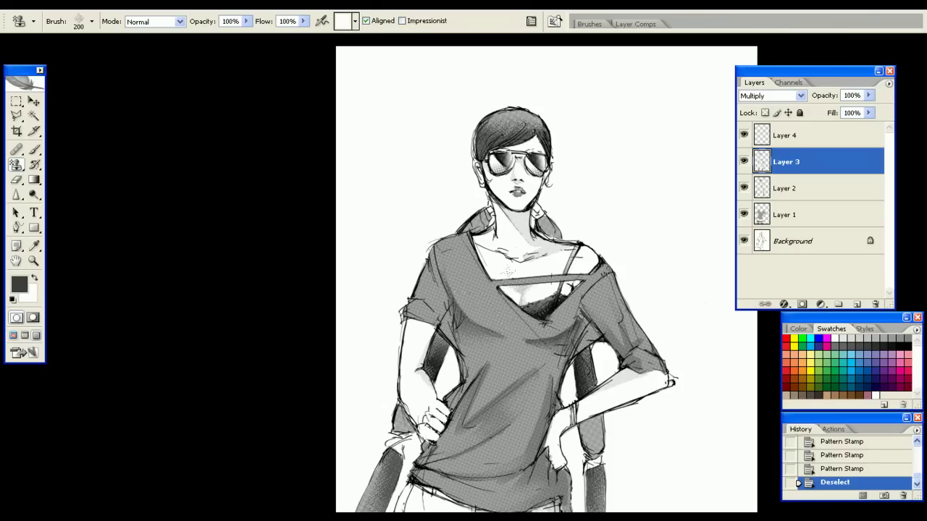
key("ctrl+plus")
key("ctrl+plus")
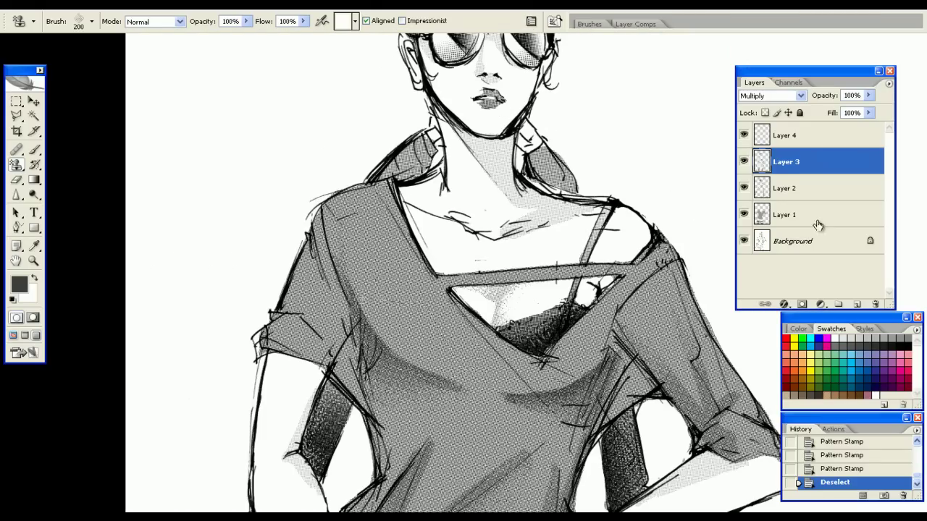
left_click(817, 217)
key("e")
key("bracketright")
mouse_move(319, 194)
left_mouse_down()
mouse_move(368, 176)
mouse_move(348, 181)
left_mouse_up()
mouse_move(340, 182)
left_mouse_down()
mouse_move(371, 174)
mouse_move(362, 206)
mouse_move(371, 210)
left_mouse_up()
key("s")
mouse_move(359, 194)
left_mouse_down()
mouse_move(387, 225)
mouse_move(359, 193)
mouse_move(362, 220)
mouse_move(387, 211)
mouse_move(373, 189)
left_mouse_up()
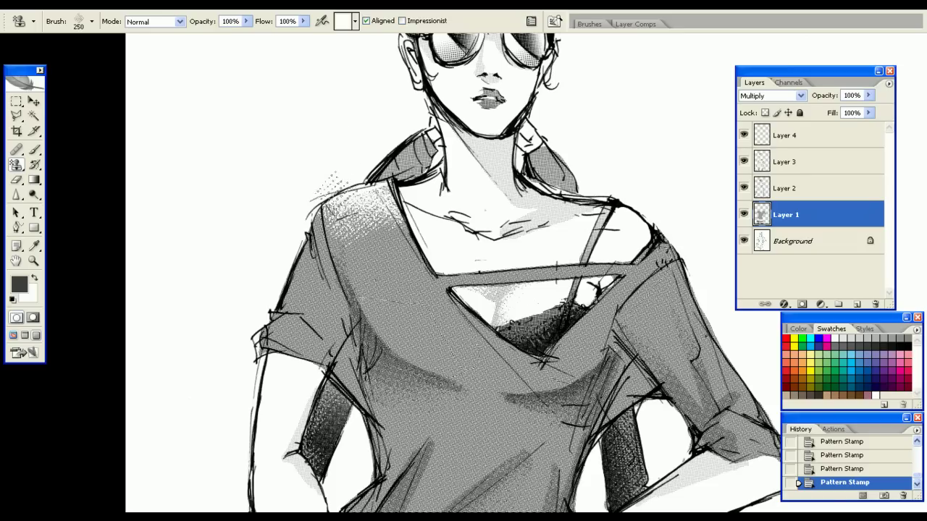
Step: Erase highlights along the upper sleeve on the viewer's left and soften them with the Pattern Stamp
key("e")
left_click_drag(323, 206, 313, 226)
mouse_move(314, 221)
left_mouse_down()
mouse_move(288, 295)
mouse_move(296, 284)
mouse_move(313, 323)
left_mouse_up()
key("s")
mouse_move(282, 295)
left_mouse_down()
mouse_move(294, 304)
mouse_move(310, 292)
left_mouse_up()
mouse_move(298, 302)
left_mouse_down()
mouse_move(307, 288)
mouse_move(311, 317)
mouse_move(310, 287)
left_mouse_up()
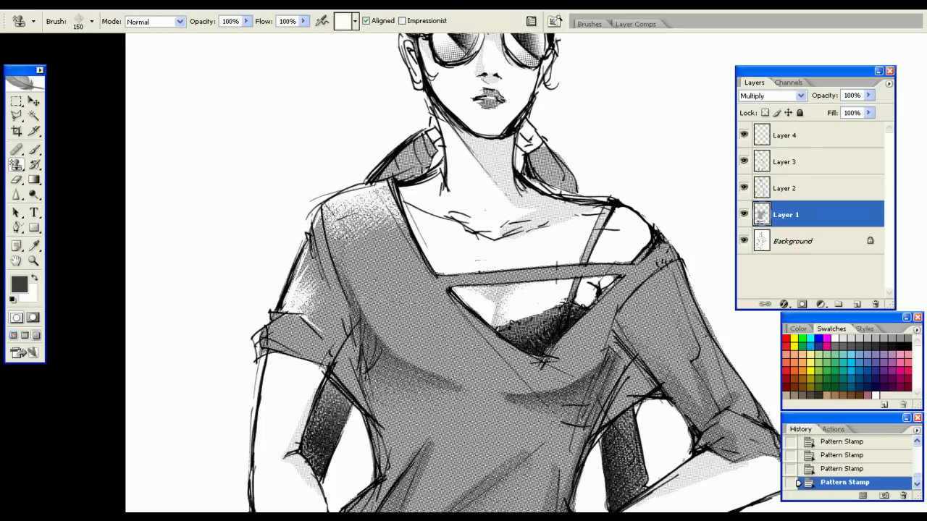
Step: Erase a thin highlight along the neckline edge and one on the rolled cuff, softening the cuff with a 175 px Pattern Stamp
key("e")
left_click_drag(365, 194, 425, 243)
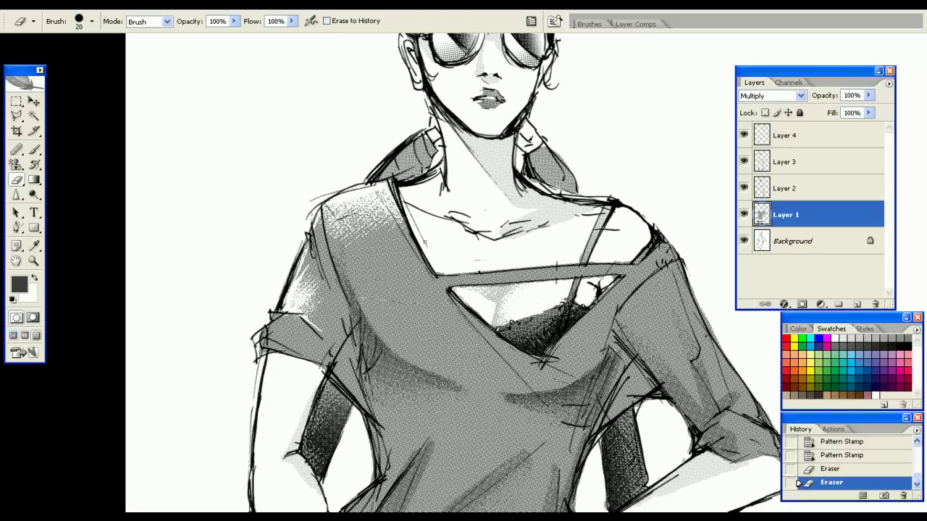
left_click_drag(361, 334, 368, 268)
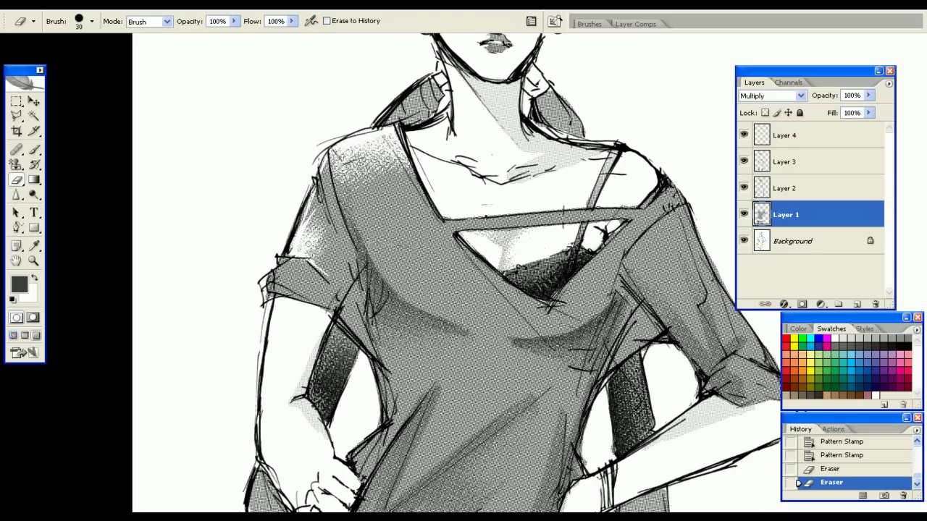
mouse_move(285, 266)
left_mouse_down()
mouse_move(275, 292)
mouse_move(294, 262)
left_mouse_up()
key("s")
mouse_move(287, 273)
left_mouse_down()
mouse_move(298, 262)
mouse_move(285, 282)
mouse_move(287, 265)
mouse_move(296, 273)
left_mouse_up()
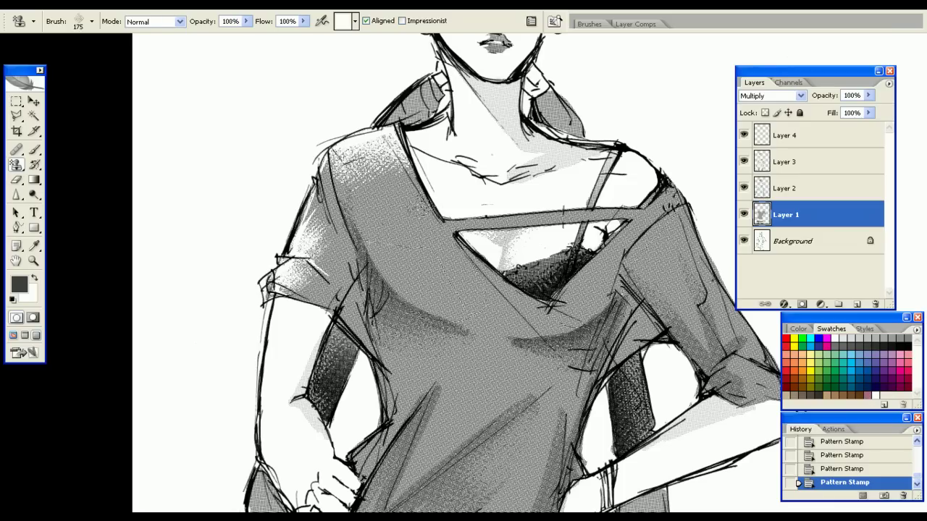
Step: Erase a white highlight into the shirt over the bust on the viewer's left, retrying the stroke with a larger Eraser
key("e")
key("ctrl+z")
key("ctrl+z")
mouse_move(377, 263)
left_mouse_down()
mouse_move(418, 264)
mouse_move(406, 260)
left_mouse_up()
key("ctrl+z")
key("bracketright")
key("bracketright")
mouse_move(396, 260)
left_mouse_down()
mouse_move(426, 265)
mouse_move(397, 287)
mouse_move(420, 272)
left_mouse_up()
key("ctrl+z")
Step: Blend the bust highlight's edges into the shirt tone with Pattern Stamp dots at varying brush sizes
key("s")
key("bracketright")
left_click_drag(404, 276, 421, 284)
mouse_move(406, 284)
left_mouse_down()
mouse_move(422, 292)
mouse_move(427, 275)
mouse_move(409, 279)
mouse_move(423, 283)
mouse_move(405, 272)
left_mouse_up()
key("e")
key("s")
key("bracketleft")
left_click_drag(409, 270, 441, 301)
key("bracketright")
key("bracketright")
Step: Erase narrow highlights along the shirt's side and fold at the waist, beside the hand on the viewer's left
scroll(503, 181, "down", 2)
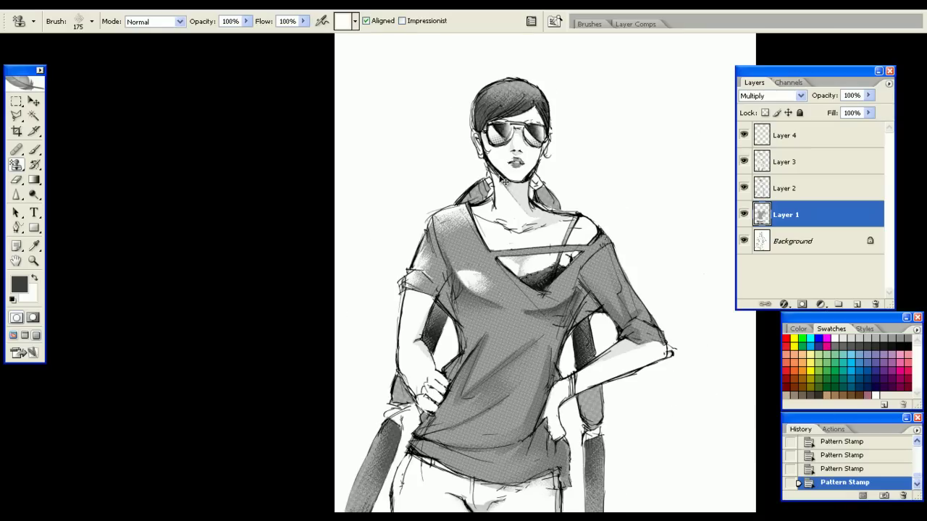
scroll(505, 181, "up", 2)
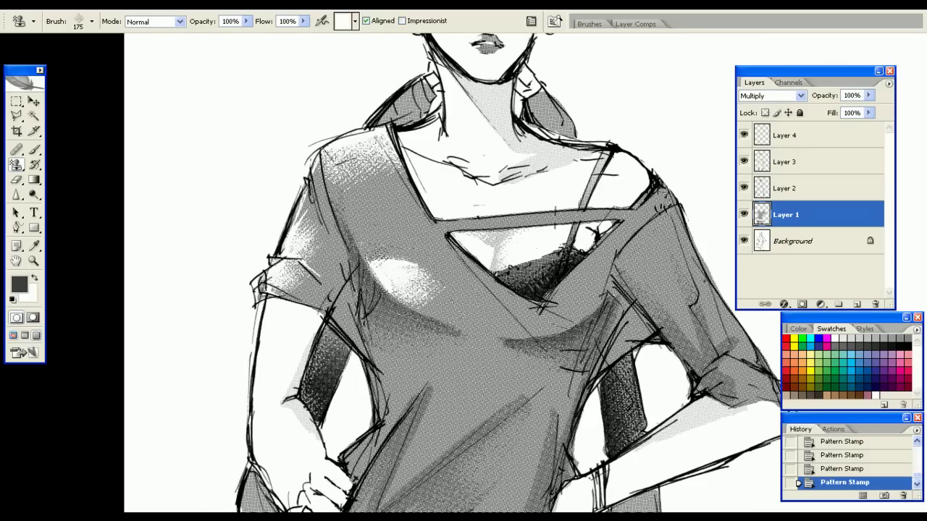
key("e")
mouse_move(559, 282)
left_mouse_down()
mouse_move(548, 263)
mouse_move(557, 170)
mouse_move(580, 118)
left_mouse_up()
left_click_drag(386, 275, 365, 292)
mouse_move(395, 273)
left_mouse_down()
mouse_move(373, 293)
mouse_move(381, 329)
left_mouse_up()
mouse_move(431, 246)
left_mouse_down()
mouse_move(374, 344)
mouse_move(401, 314)
left_mouse_up()
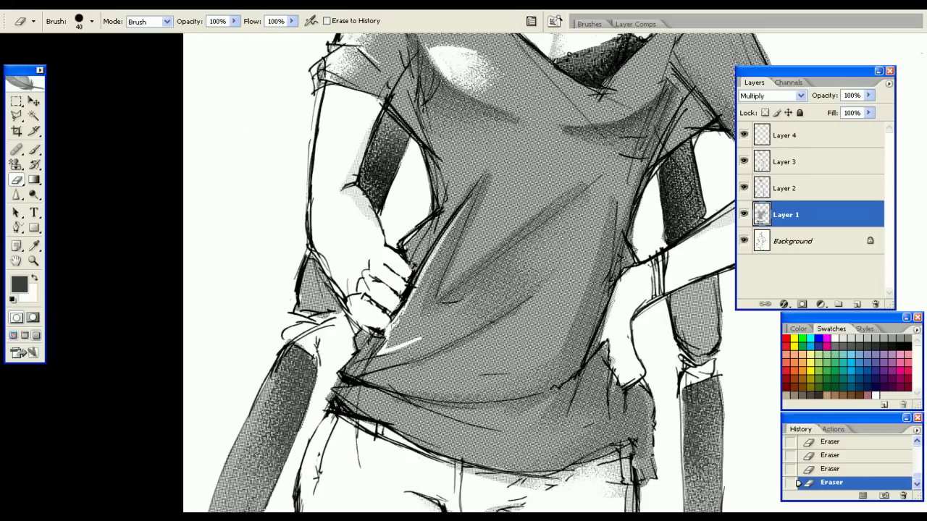
Step: Feather the waist highlight beside the hand into the shirt with Pattern Stamp dots
key("s")
mouse_move(393, 337)
left_mouse_down()
mouse_move(425, 319)
mouse_move(431, 327)
left_mouse_up()
left_click_drag(427, 328, 406, 333)
key("bracketright")
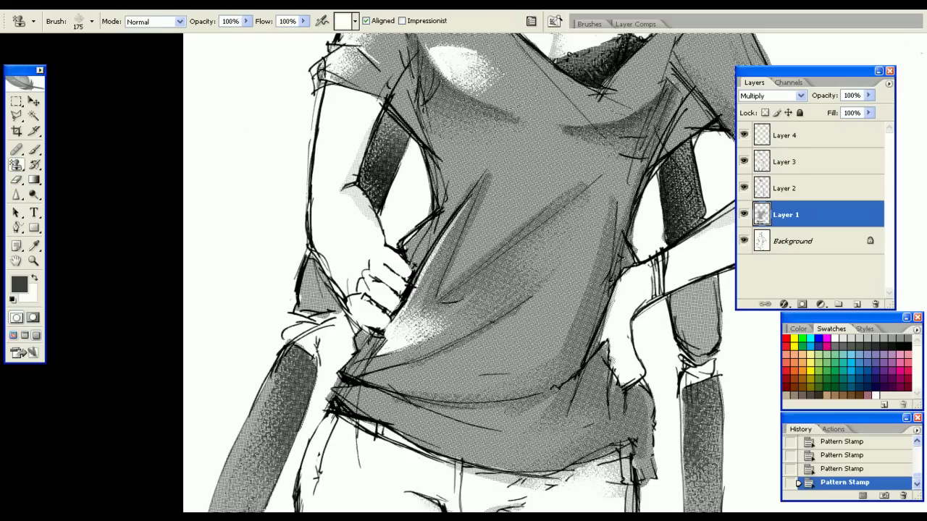
Step: Widen the white highlight at the shirt's waist beside the hand with short Eraser strokes along the folds
left_click_drag(427, 318, 472, 257)
key("e")
left_click_drag(413, 316, 456, 304)
mouse_move(414, 316)
left_mouse_down()
mouse_move(472, 304)
mouse_move(451, 329)
left_mouse_up()
left_click_drag(413, 319, 473, 330)
Step: Blend the widened waist highlight into the shirt tone with Pattern Stamp dots at varying brush sizes
key("s")
left_click_drag(417, 318, 472, 316)
mouse_move(427, 319)
left_mouse_down()
mouse_move(498, 317)
mouse_move(510, 295)
left_mouse_up()
key("bracketleft")
left_click_drag(464, 330, 510, 302)
key("bracketright")
Step: Erase further highlights below the waist fold toward the shirt's hem and feather their edges with Pattern Stamp dots
key("e")
left_click_drag(407, 317, 500, 296)
key("s")
mouse_move(385, 330)
left_mouse_down()
mouse_move(451, 348)
mouse_move(451, 356)
mouse_move(417, 339)
mouse_move(483, 371)
mouse_move(499, 351)
left_mouse_up()
key("e")
key("s")
key("bracketright")
key("bracketleft")
left_click_drag(436, 357, 474, 376)
Step: Touch up the highlight along the shirt's waist fold with a small Eraser, undoing and redoing the stroke to compare
key("ctrl+minus")
key("ctrl+minus")
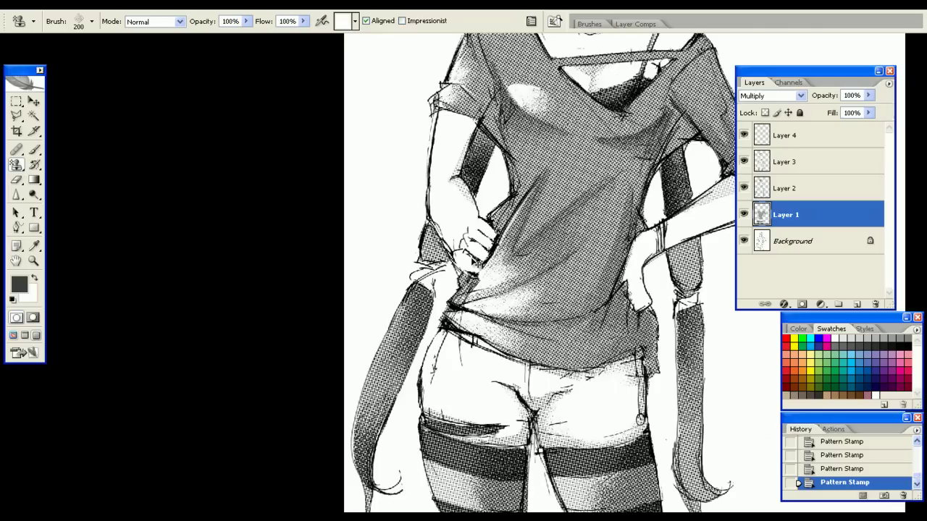
left_click_drag(473, 261, 463, 315)
key("e")
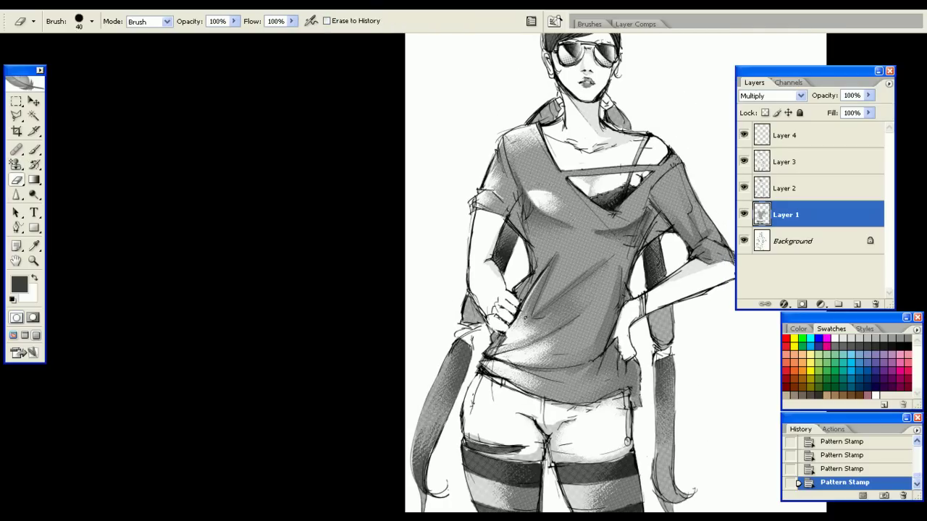
key("ctrl+plus")
key("ctrl+plus")
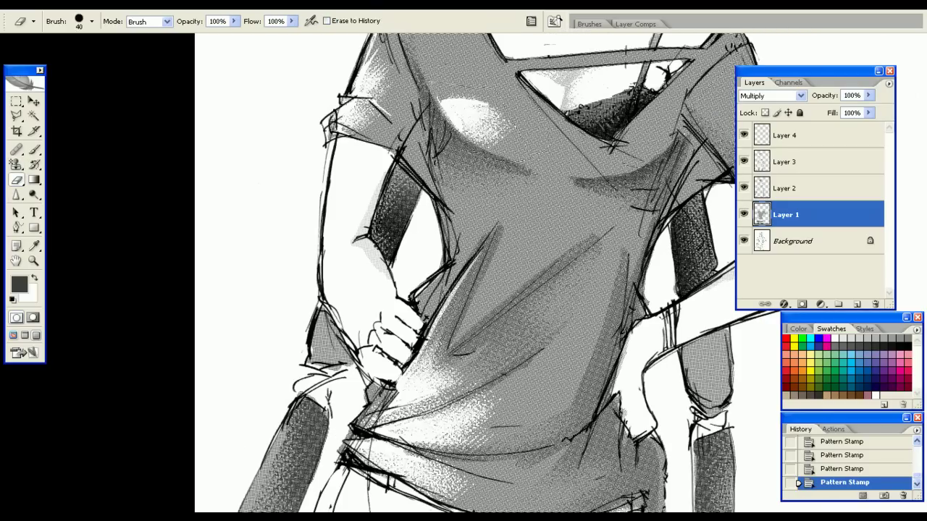
left_click_drag(445, 418, 498, 382)
key("ctrl+z")
key("ctrl+z")
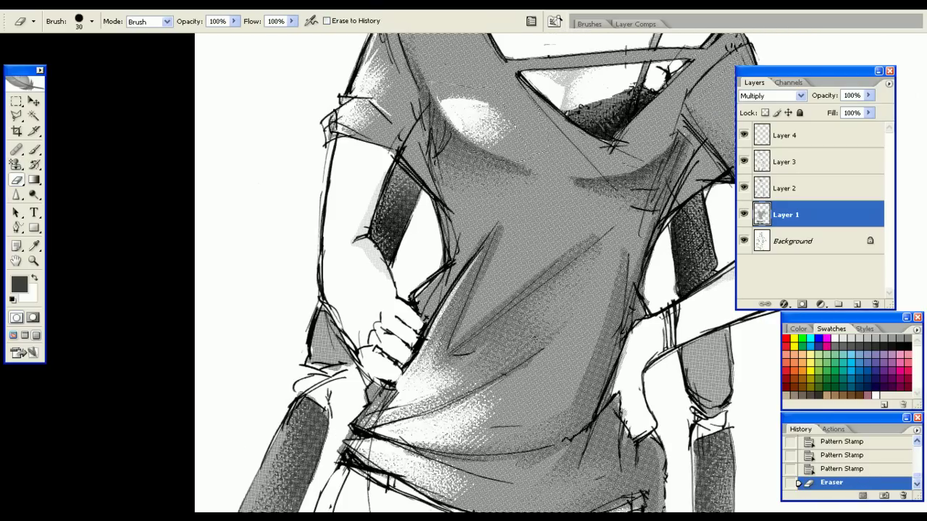
Step: Examine the shading over the whole figure, from head to stockings, and up close around the neckline and bust
key("ctrl+minus")
key("ctrl+minus")
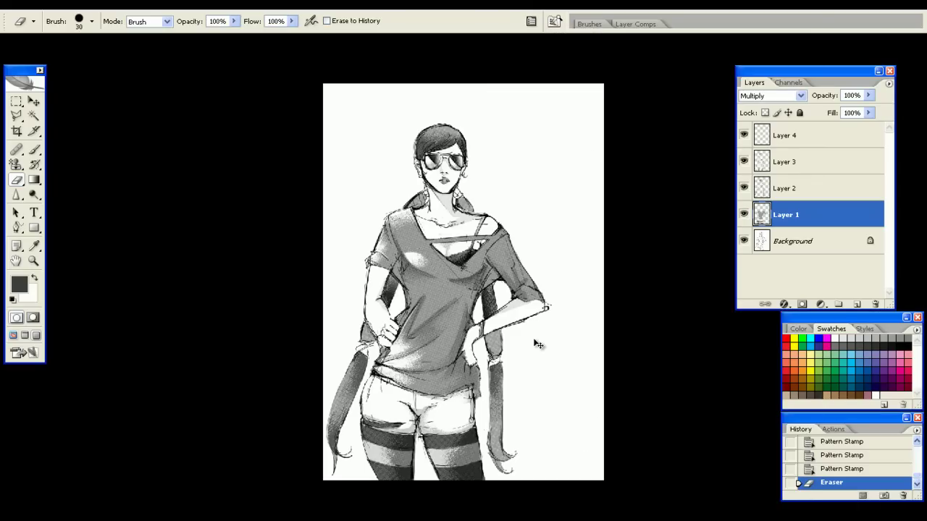
key("ctrl+plus")
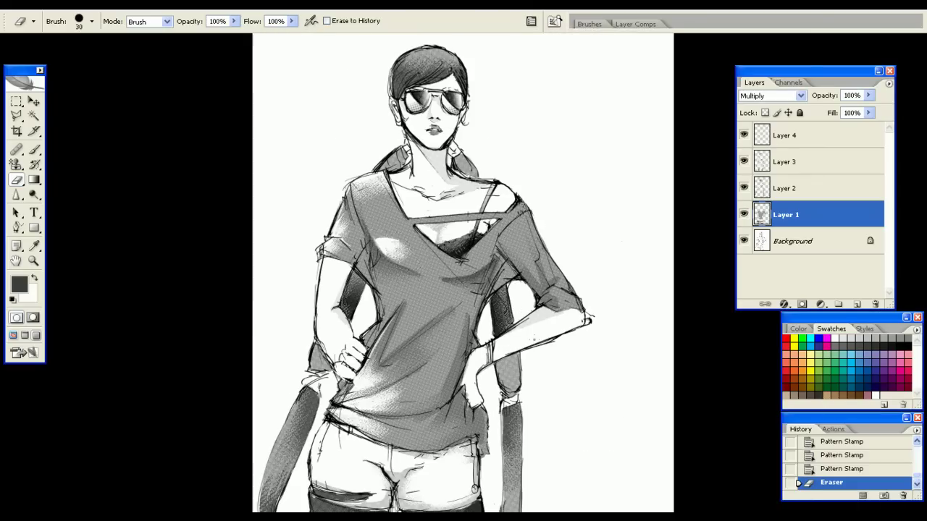
left_click_drag(534, 340, 520, 267)
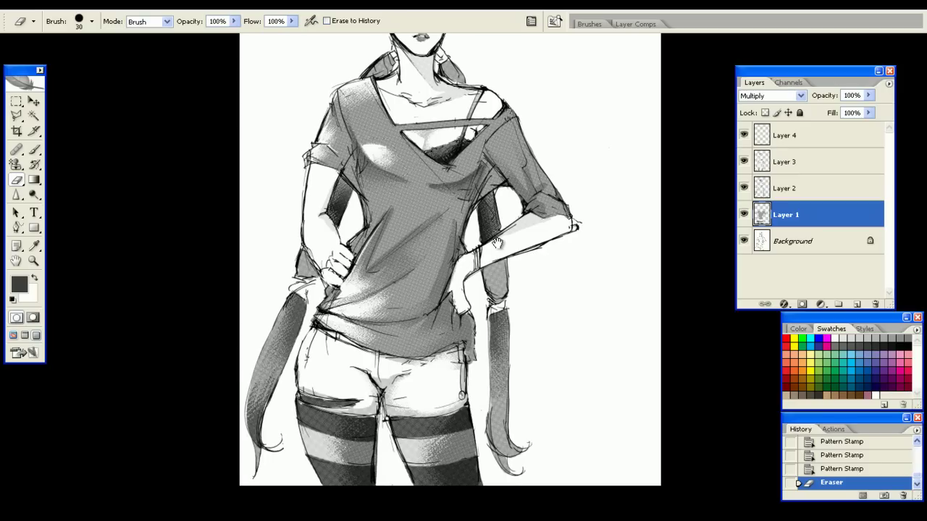
scroll(497, 243, "up", 3)
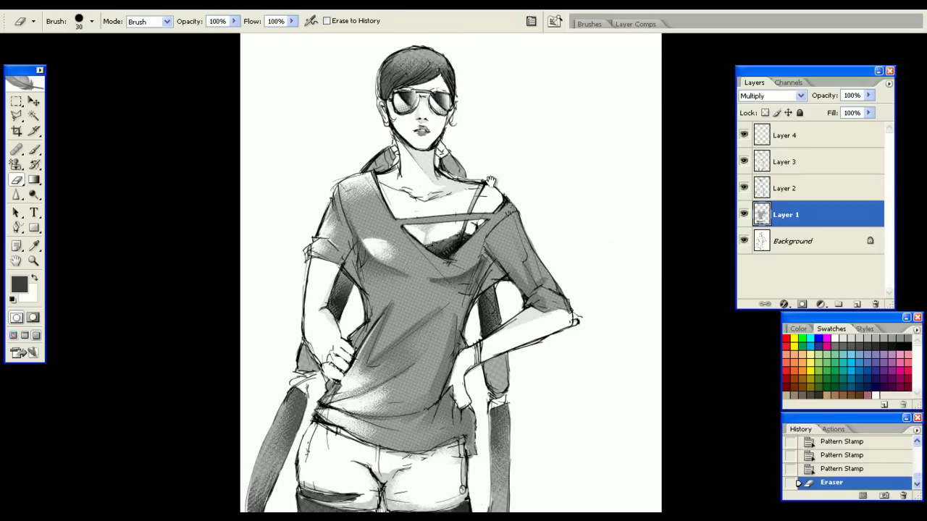
scroll(473, 232, "down", 4)
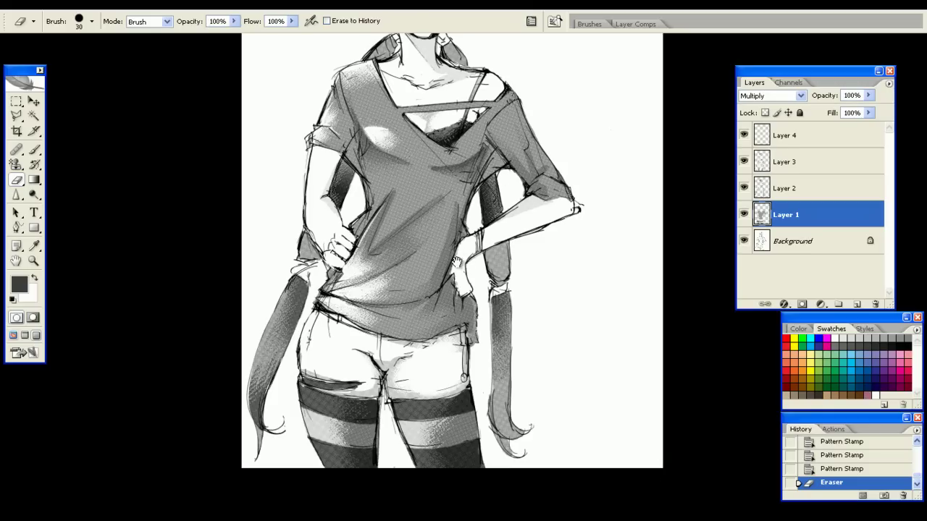
scroll(457, 262, "up", 1)
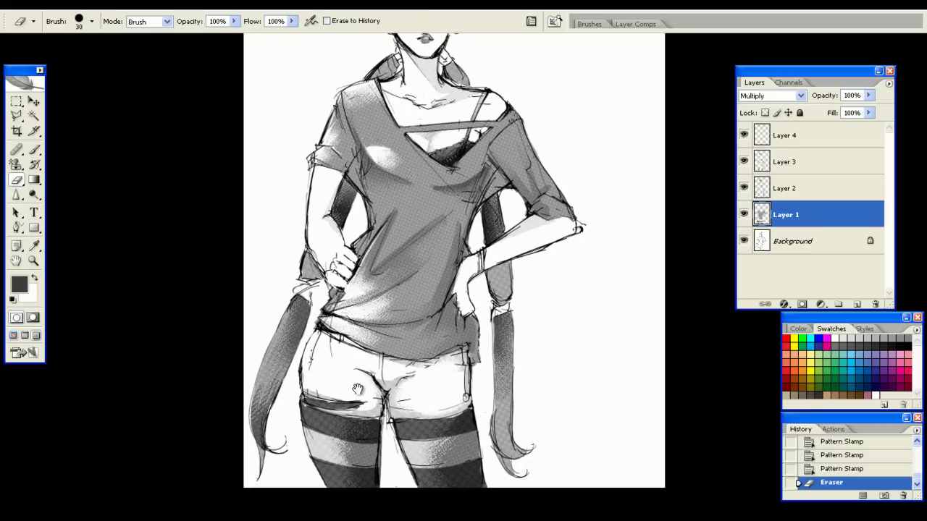
left_click_drag(357, 389, 371, 432)
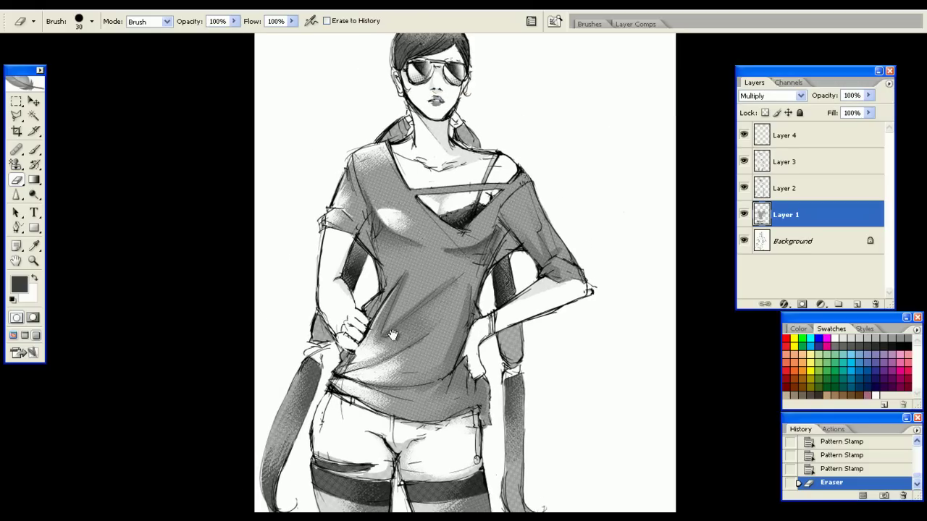
left_click_drag(388, 339, 398, 382)
key("ctrl+plus")
key("ctrl+plus")
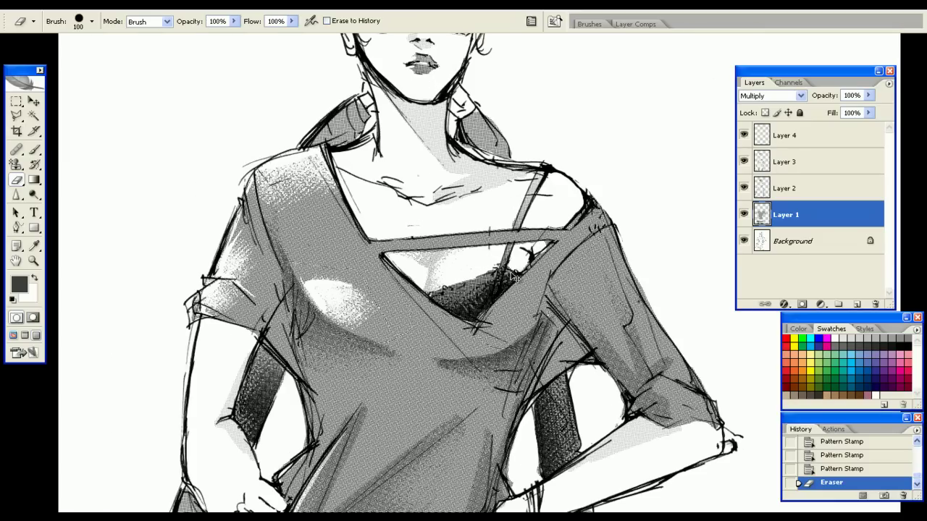
key("ctrl+minus")
key("ctrl+minus")
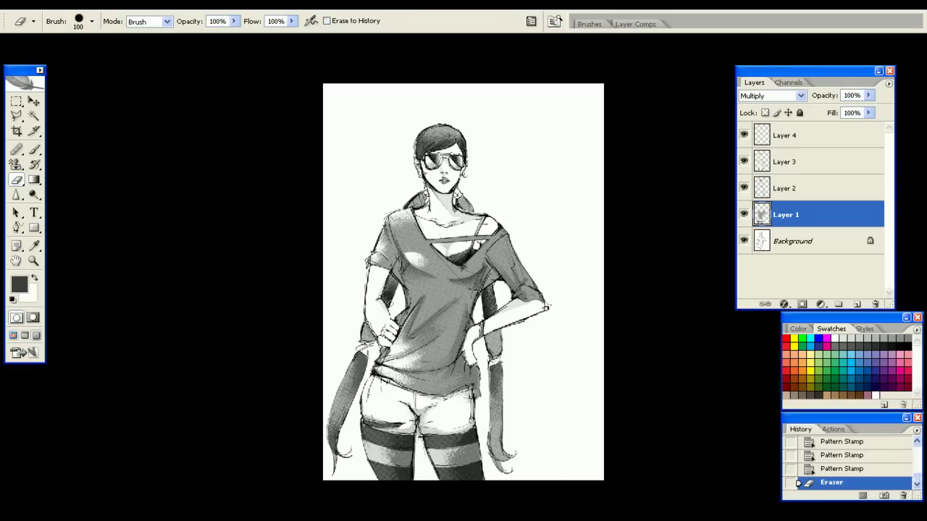